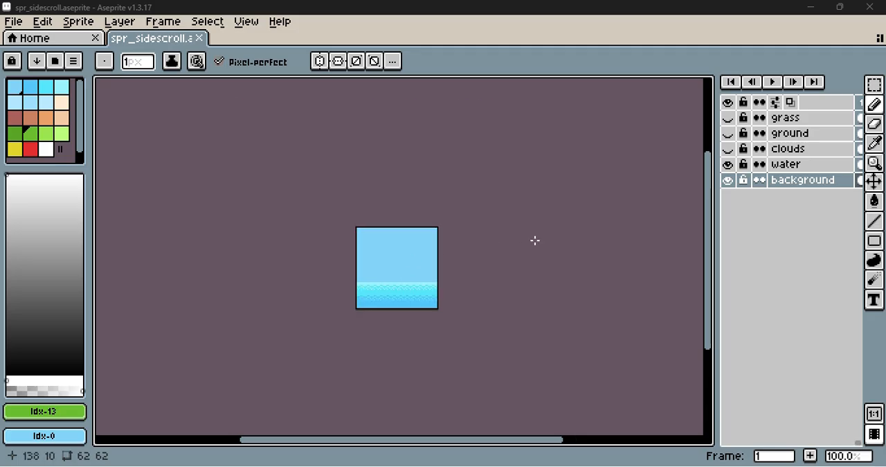
Create a new 40 × 40 px sprite in RGBA colour mode with a transparent background and square pixels
{"action": "scroll", "coordinate": [399, 276], "scroll_direction": "up", "scroll_amount": 2}
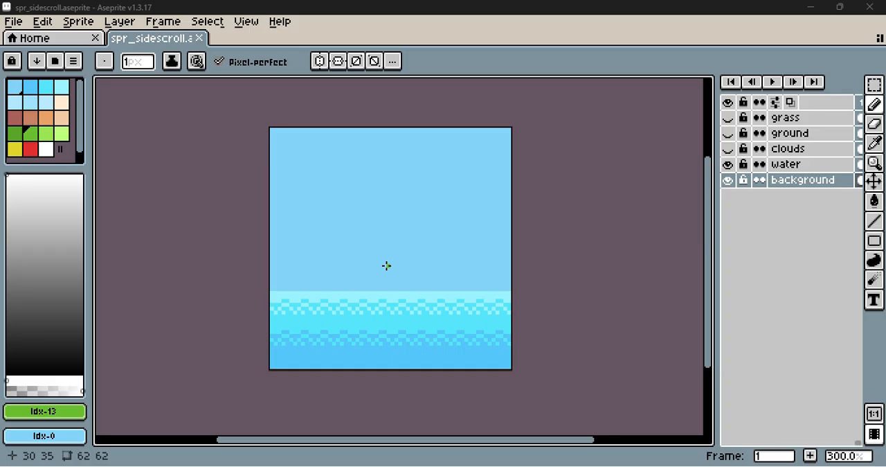
{"action": "left_click", "coordinate": [15, 22]}
{"action": "left_click", "coordinate": [30, 40]}
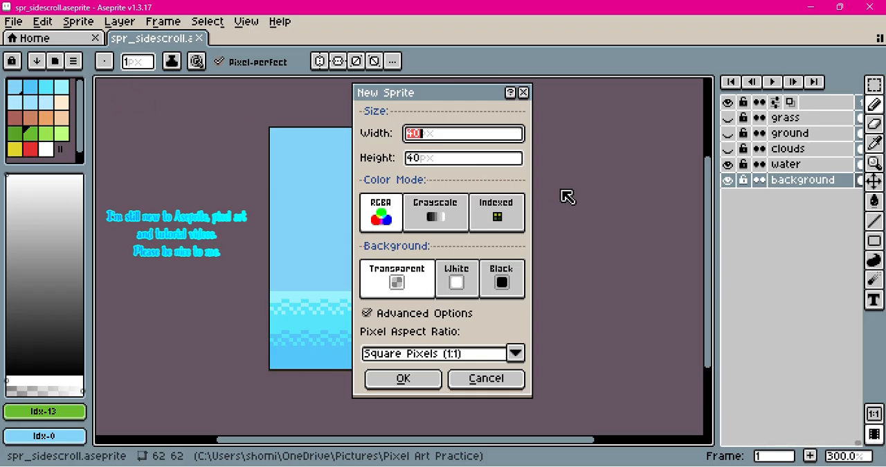
{"action": "left_click", "coordinate": [427, 383]}
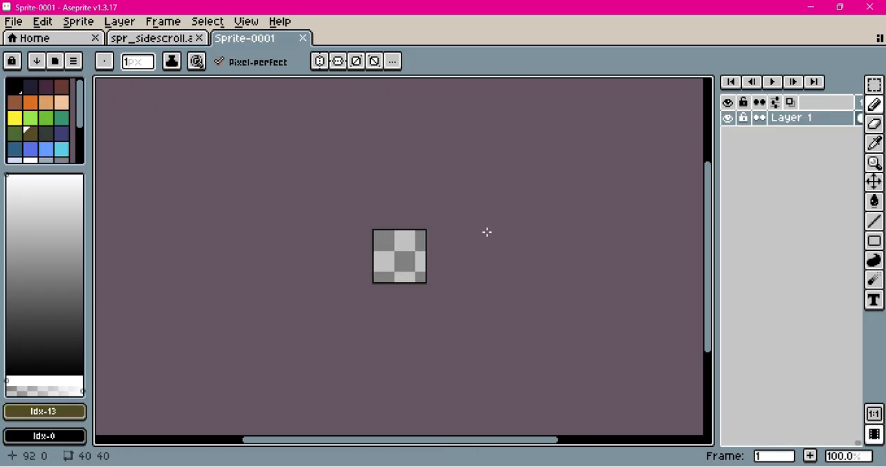
Reduce the new sprite's palette to the six blue shades from #3f3f74 to #cbdbfc by deleting all other colours
{"action": "key", "text": "v"}
{"action": "scroll", "coordinate": [405, 273], "scroll_direction": "up", "scroll_amount": 3}
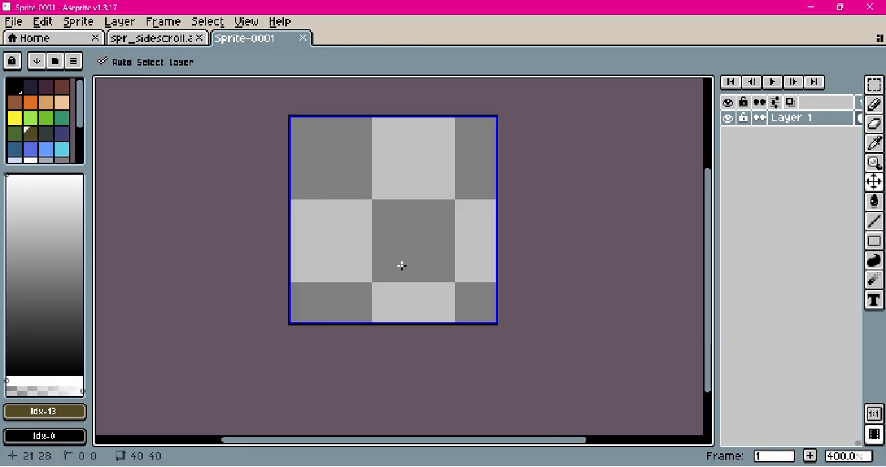
{"action": "key", "text": "b"}
{"action": "left_click", "coordinate": [19, 88]}
{"action": "left_click_drag", "start_coordinate": [18, 88], "coordinate": [16, 113]}
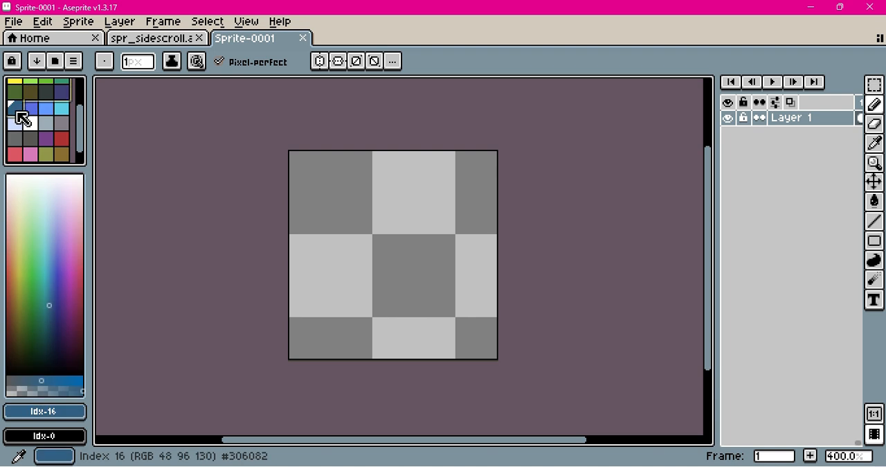
{"action": "left_click", "coordinate": [139, 113]}
{"action": "left_click_drag", "start_coordinate": [65, 97], "coordinate": [11, 82]}
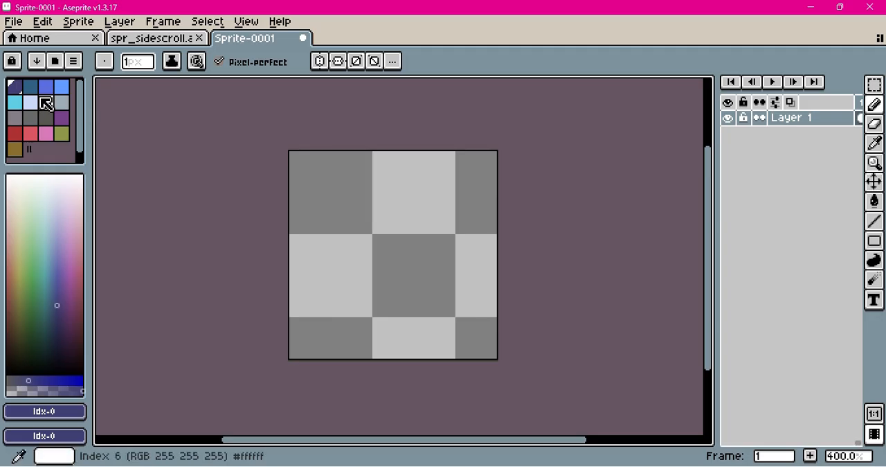
{"action": "left_click_drag", "start_coordinate": [53, 105], "coordinate": [65, 162]}
{"action": "key", "text": "Delete"}
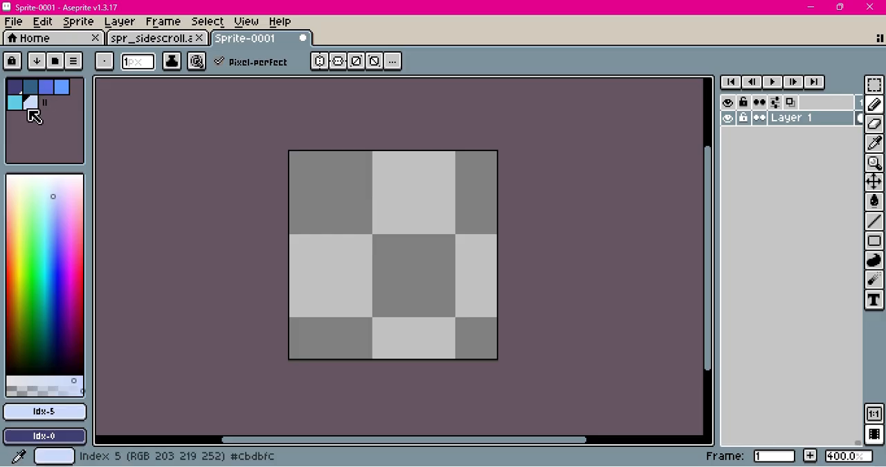
Go through the six blue palette colours one by one, from the darkest to the palest
{"action": "left_click", "coordinate": [17, 87]}
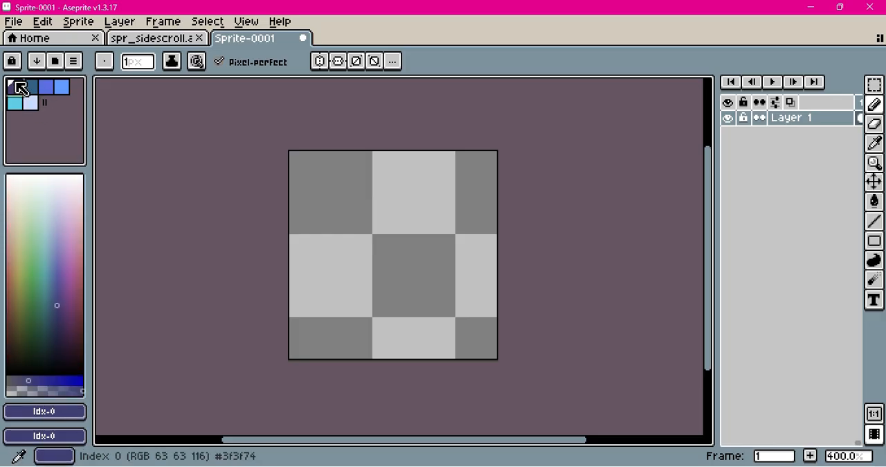
{"action": "left_click", "coordinate": [31, 86]}
{"action": "left_click", "coordinate": [45, 87]}
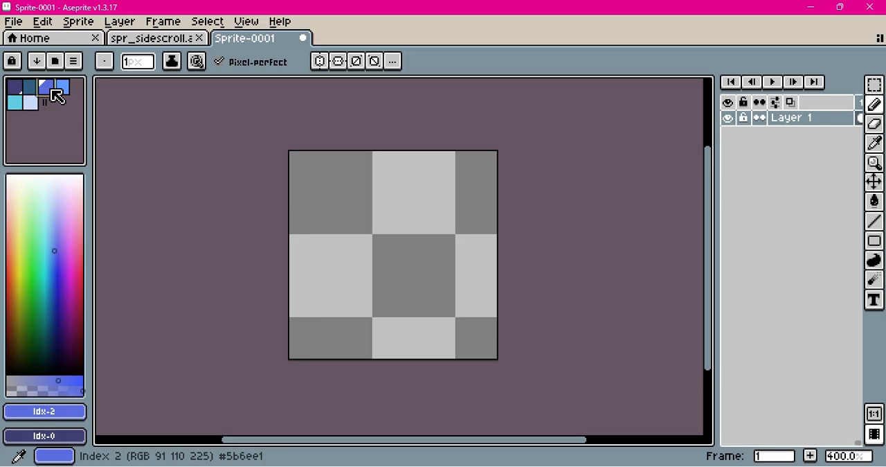
{"action": "left_click", "coordinate": [61, 88]}
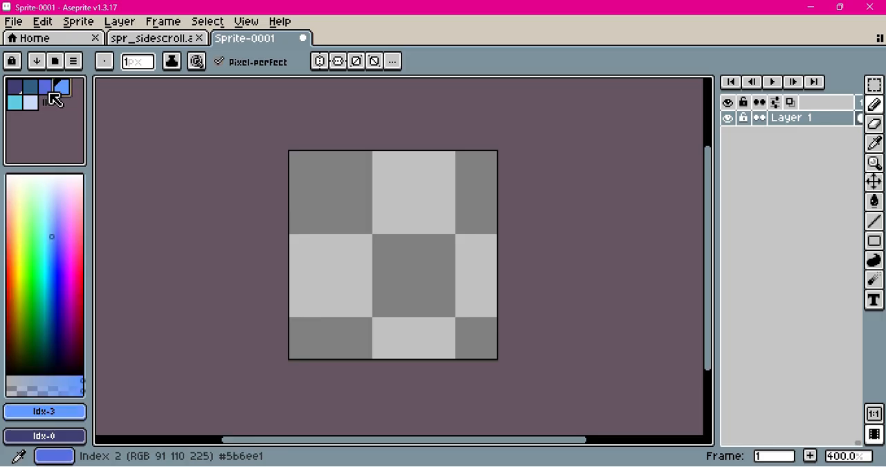
{"action": "left_click", "coordinate": [15, 103]}
{"action": "left_click", "coordinate": [31, 104]}
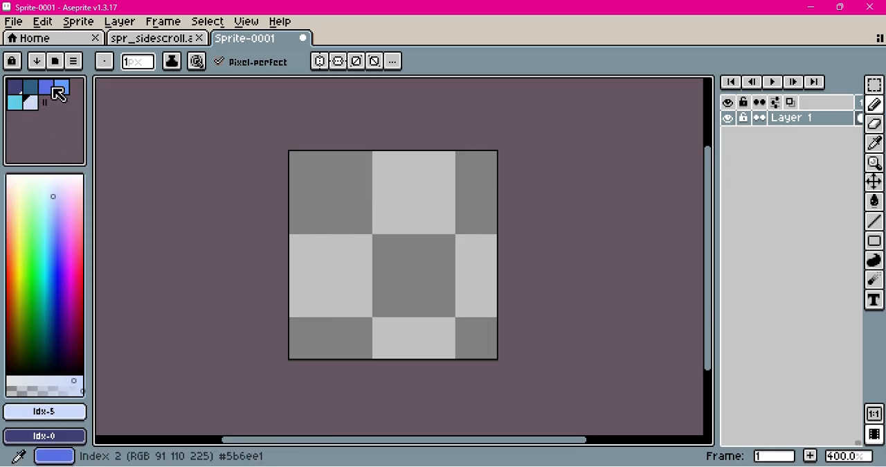
Fill the whole canvas with the medium blue #5b6ee1 using the Paint Bucket
{"action": "left_click", "coordinate": [45, 88]}
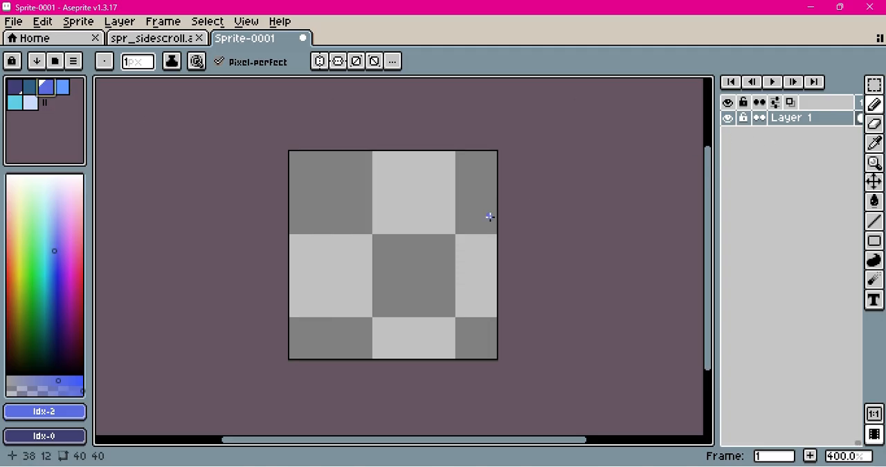
{"action": "left_click", "coordinate": [874, 201]}
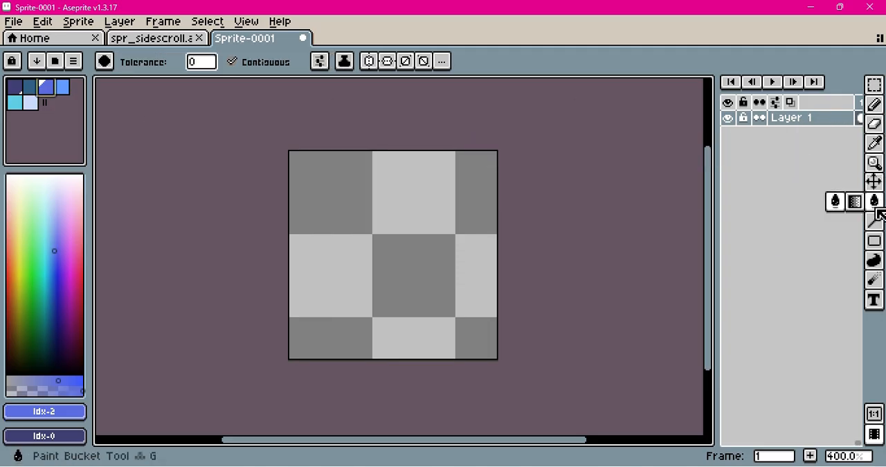
{"action": "left_click", "coordinate": [439, 242]}
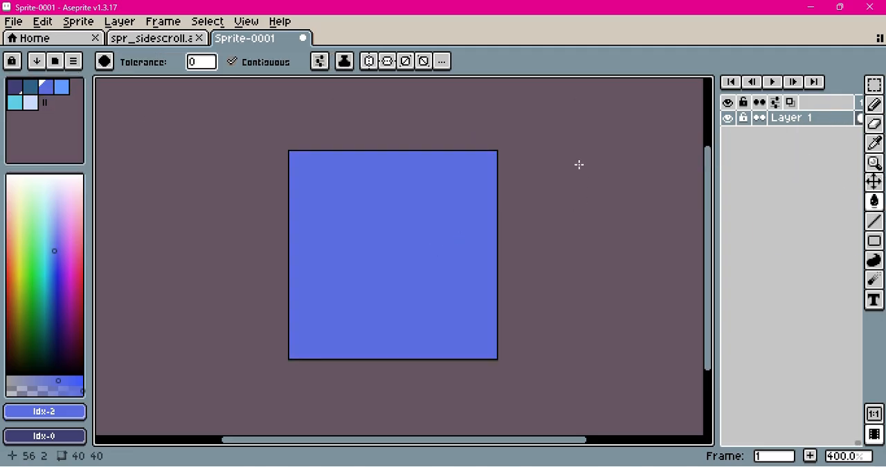
Draw a 1 px horizontal line in pale blue #cbdbfc across row 15 and fill the area above it with that colour
{"action": "left_click", "coordinate": [61, 89]}
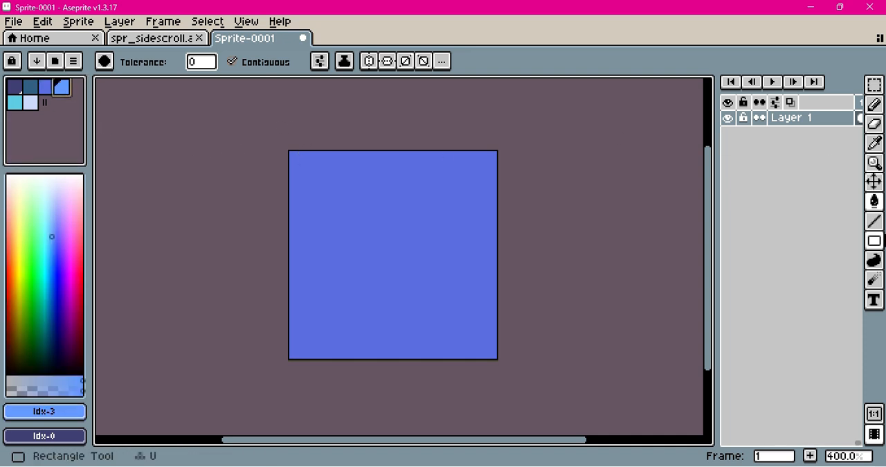
{"action": "left_click", "coordinate": [874, 221]}
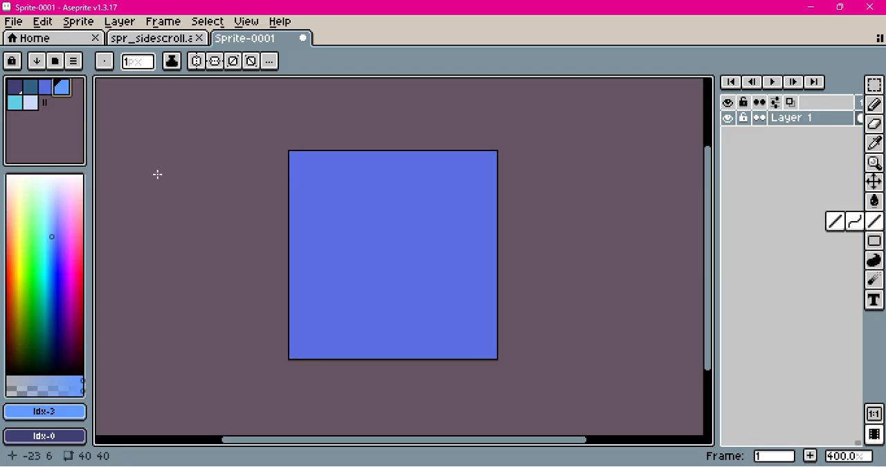
{"action": "left_click", "coordinate": [31, 102]}
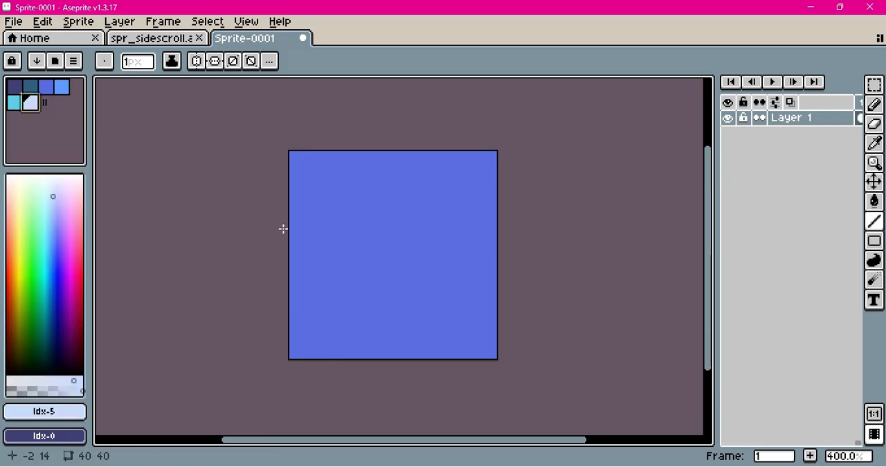
{"action": "left_click_drag", "start_coordinate": [289, 231], "coordinate": [507, 232]}
{"action": "key", "text": "g"}
{"action": "left_click", "coordinate": [372, 201]}
Draw a #639bff line across the canvas at about row 24 and fill the band between it and the pale sky
{"action": "key", "text": "l"}
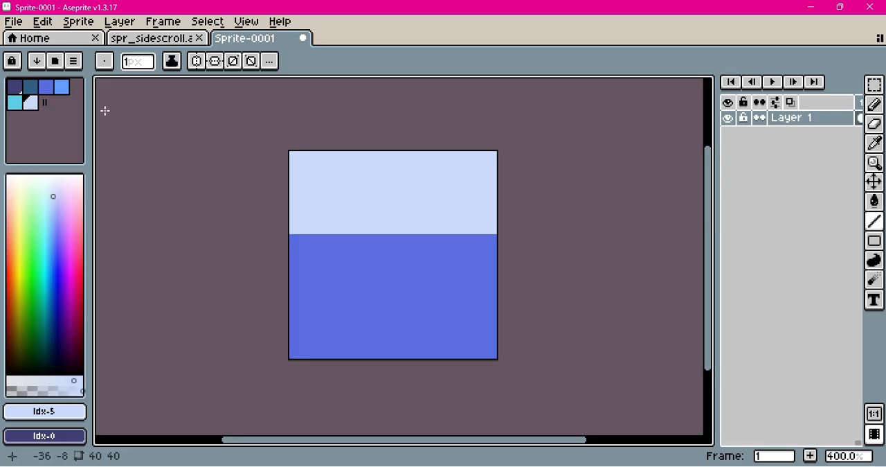
{"action": "left_click", "coordinate": [65, 89]}
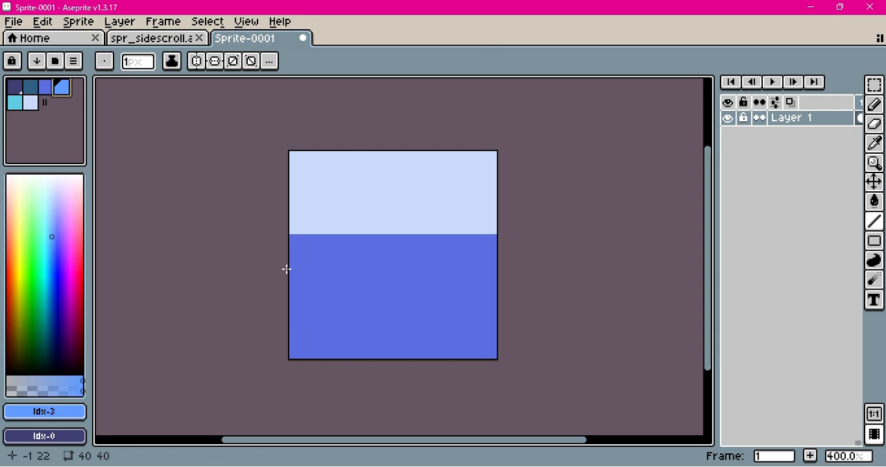
{"action": "mouse_move", "coordinate": [289, 276]}
{"action": "left_mouse_down"}
{"action": "mouse_move", "coordinate": [501, 287]}
{"action": "mouse_move", "coordinate": [517, 274]}
{"action": "left_mouse_up"}
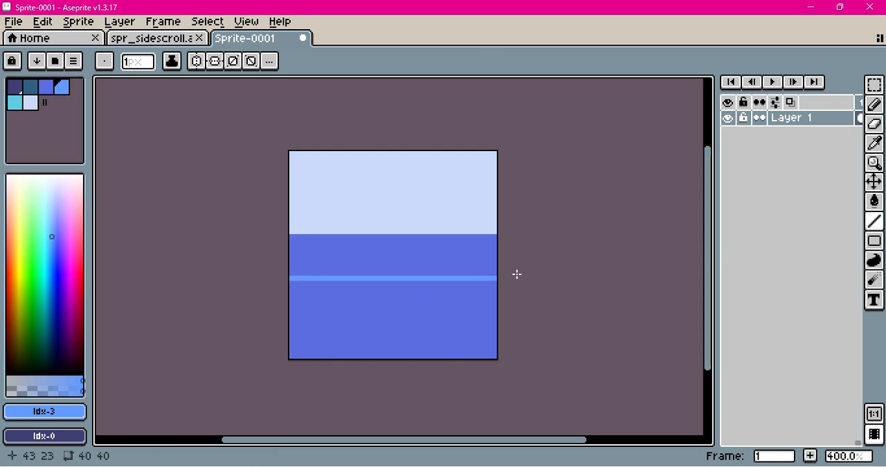
{"action": "key", "text": "g"}
{"action": "left_click", "coordinate": [419, 253]}
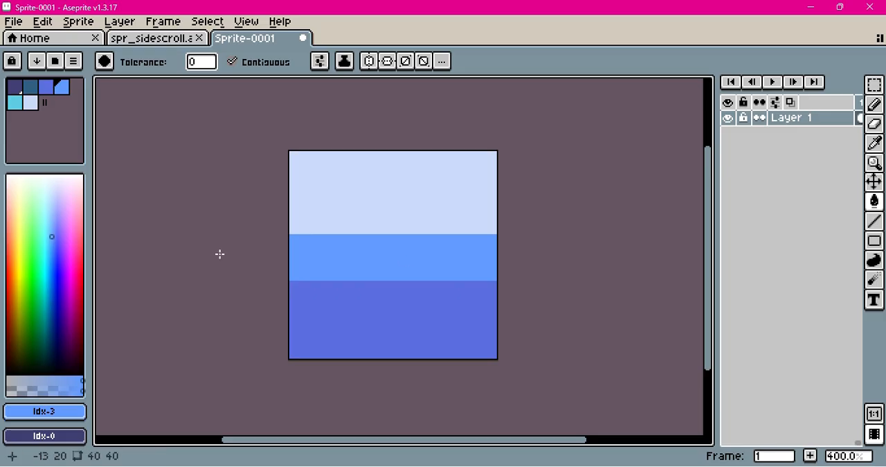
Draw a dark blue #3f3f74 line across the canvas at about row 33 and fill the area below it
{"action": "left_click", "coordinate": [15, 85]}
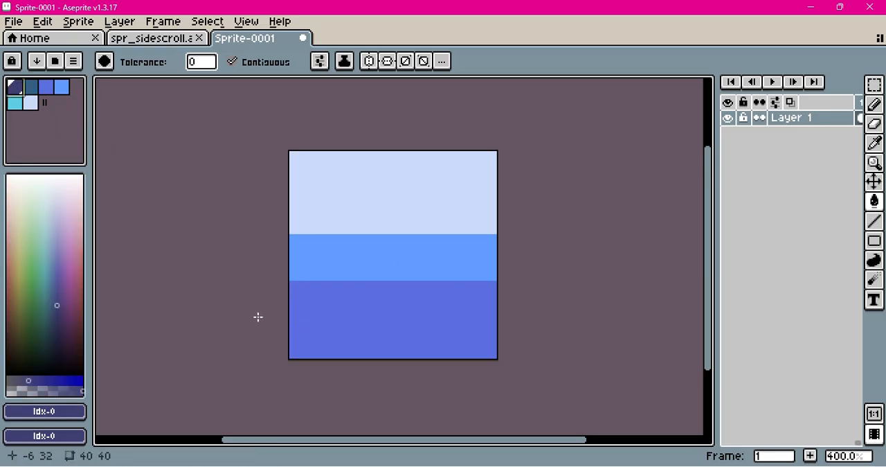
{"action": "key", "text": "l"}
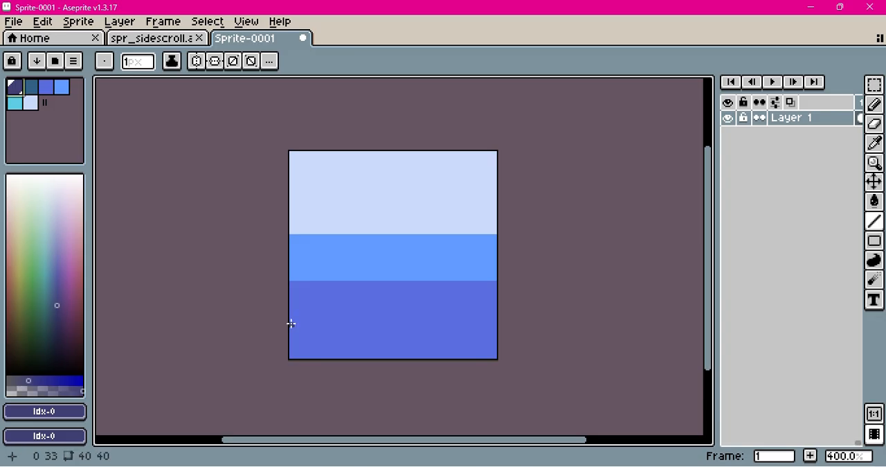
{"action": "left_click_drag", "start_coordinate": [287, 323], "coordinate": [533, 328]}
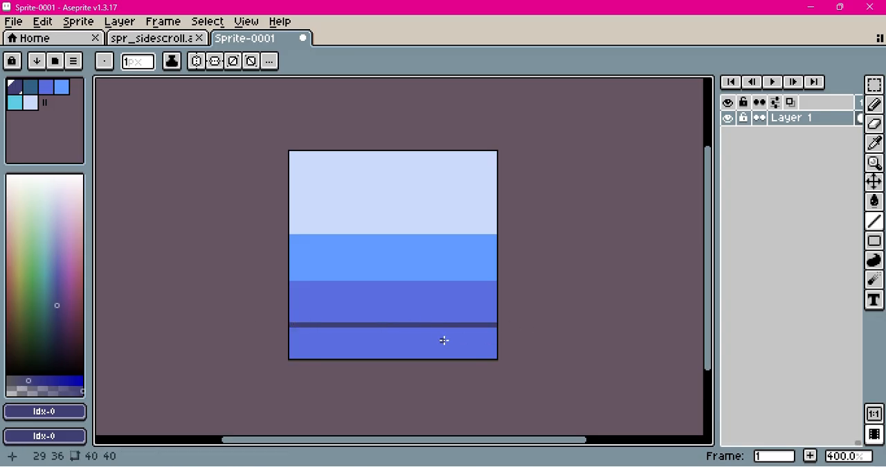
{"action": "key", "text": "g"}
{"action": "left_click", "coordinate": [385, 343]}
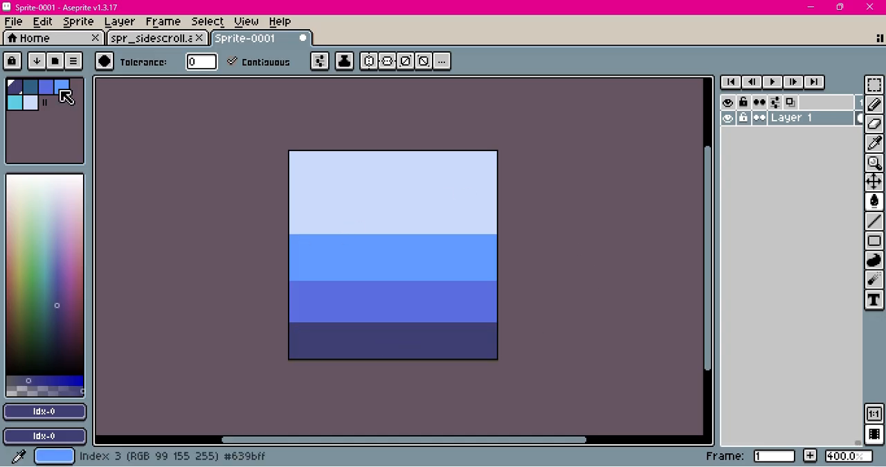
Check the finished spr_sidescroll sprite for reference, and draw a 1 px cyan line across row 15 at the pale sky's lower edge
{"action": "left_click", "coordinate": [14, 103]}
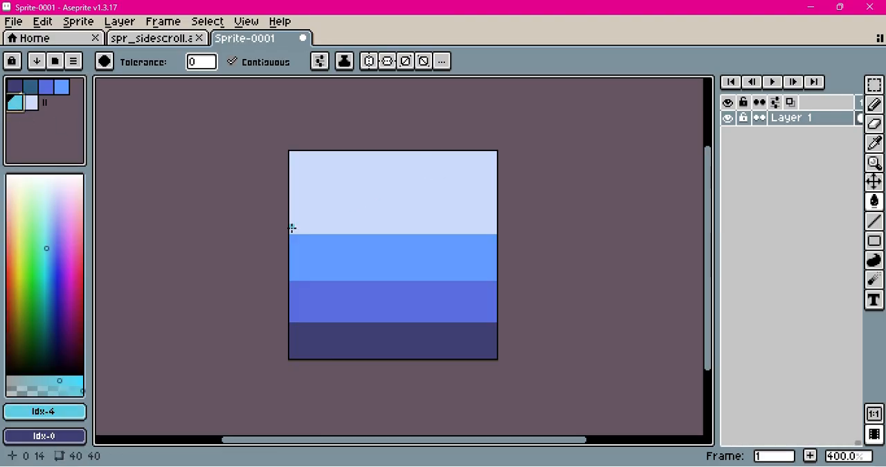
{"action": "left_click", "coordinate": [156, 38]}
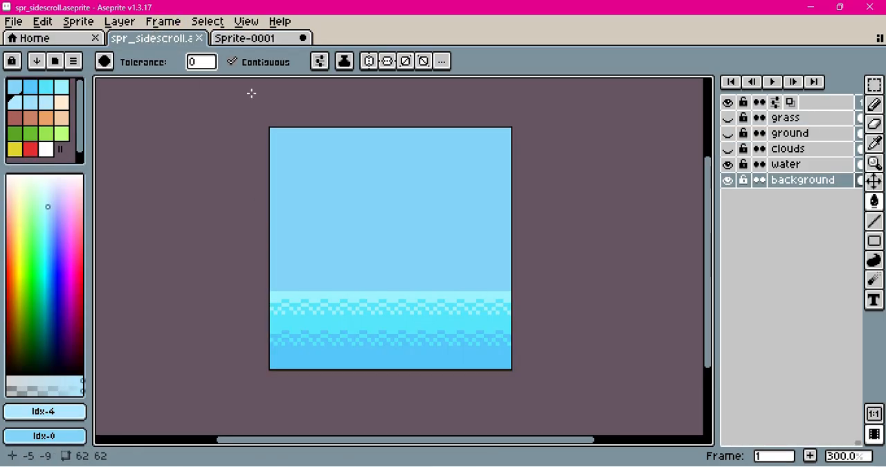
{"action": "left_click", "coordinate": [247, 40]}
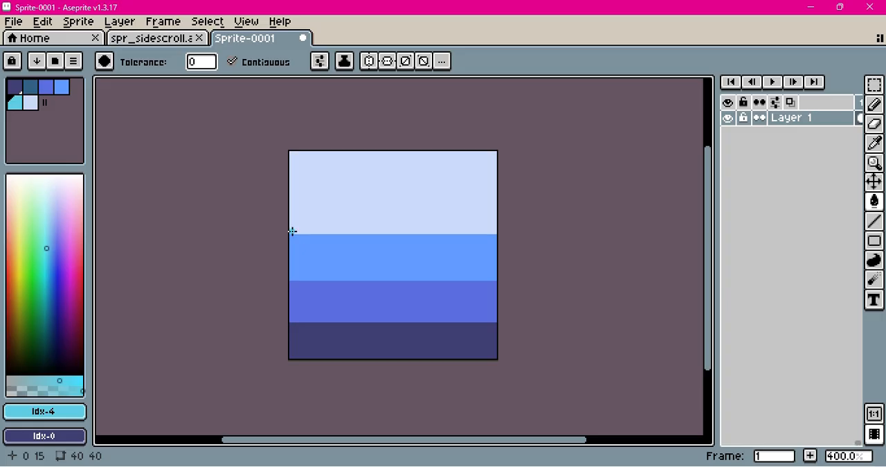
{"action": "key", "text": "l"}
{"action": "left_click_drag", "start_coordinate": [292, 231], "coordinate": [503, 230]}
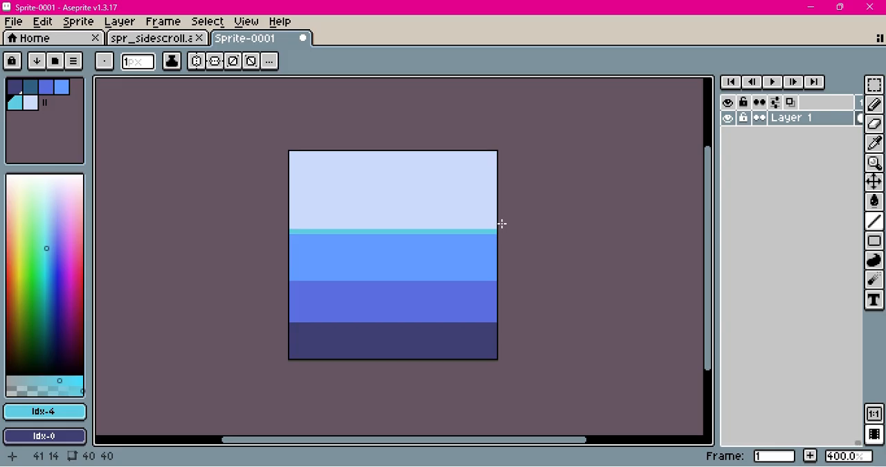
Compare with the spr_sidescroll sprite again and thicken the cyan line to 2 px with a Pencil row directly above it
{"action": "key", "text": "b"}
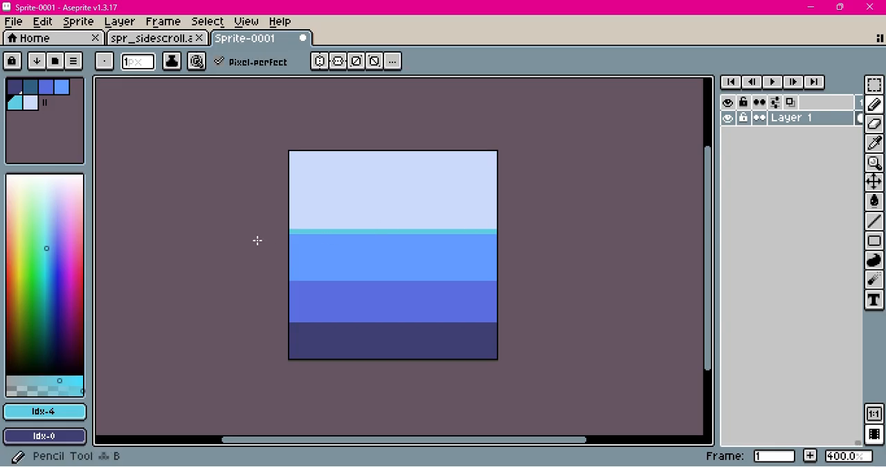
{"action": "left_click", "coordinate": [177, 41]}
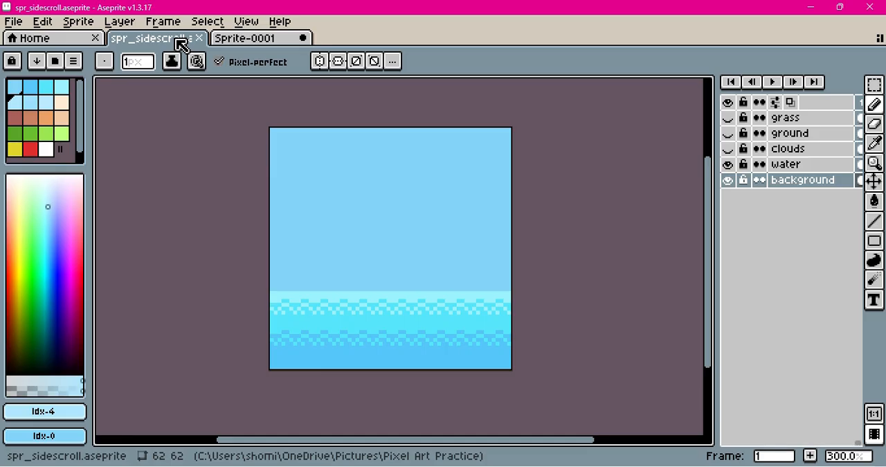
{"action": "left_click", "coordinate": [239, 38]}
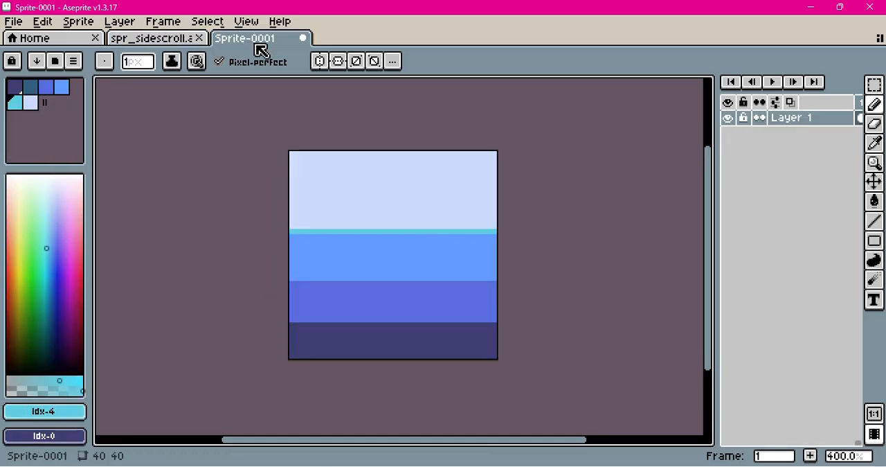
{"action": "left_click", "coordinate": [293, 226]}
{"action": "left_click_drag", "start_coordinate": [293, 227], "coordinate": [496, 225]}
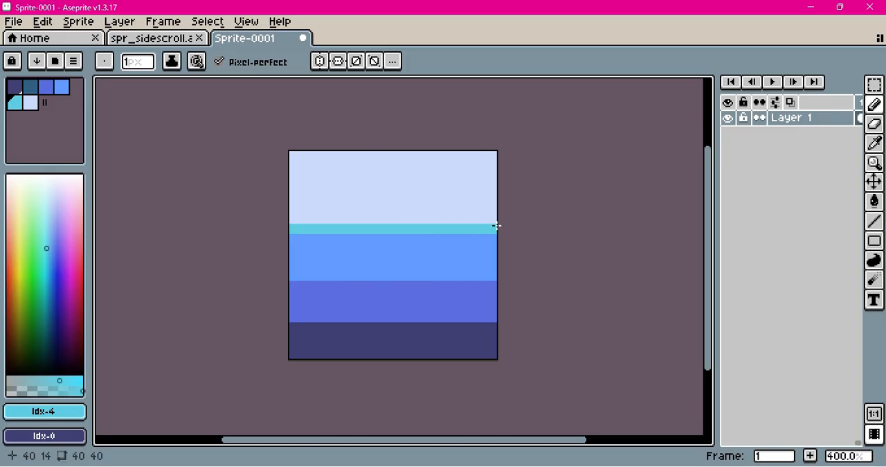
Draw a row of 3 px cyan dashes with 2 px gaps across row 16, directly under the solid cyan line
{"action": "left_click", "coordinate": [291, 236]}
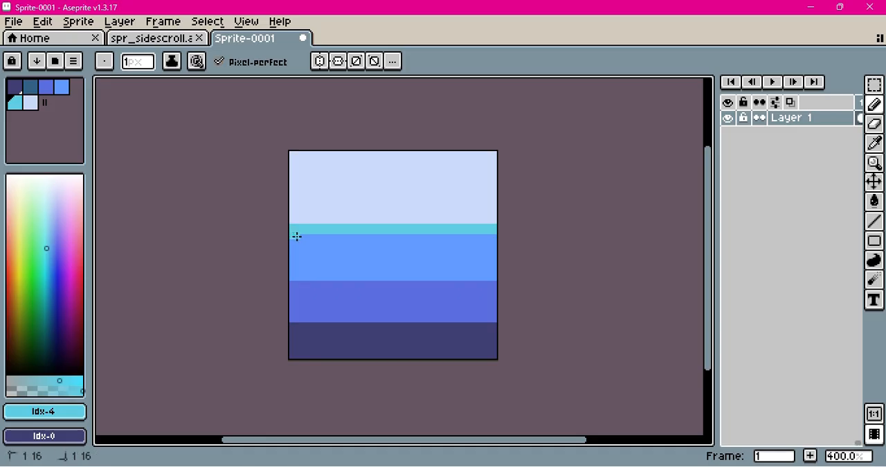
{"action": "left_click_drag", "start_coordinate": [304, 237], "coordinate": [311, 236]}
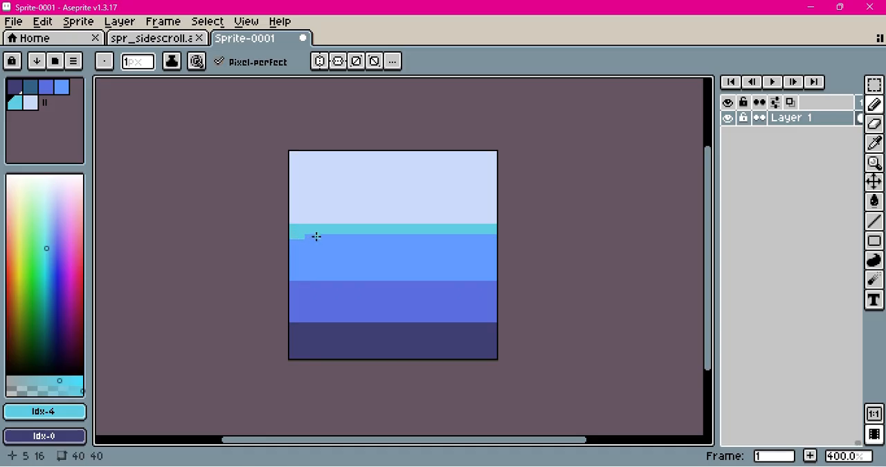
{"action": "left_click", "coordinate": [319, 237]}
{"action": "left_click", "coordinate": [324, 237]}
{"action": "left_click", "coordinate": [329, 237]}
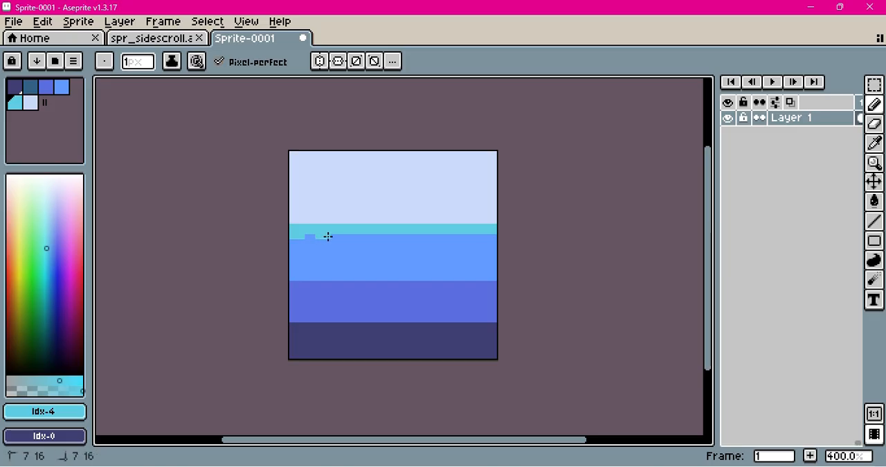
{"action": "left_click", "coordinate": [343, 237]}
{"action": "left_click", "coordinate": [354, 237]}
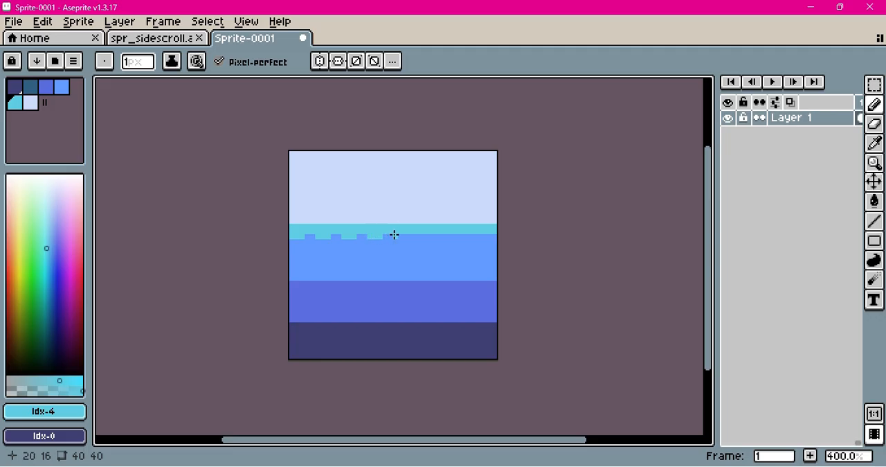
{"action": "left_click", "coordinate": [406, 236]}
{"action": "key", "text": "ctrl+z"}
{"action": "left_click", "coordinate": [433, 236]}
{"action": "key", "text": "ctrl+z"}
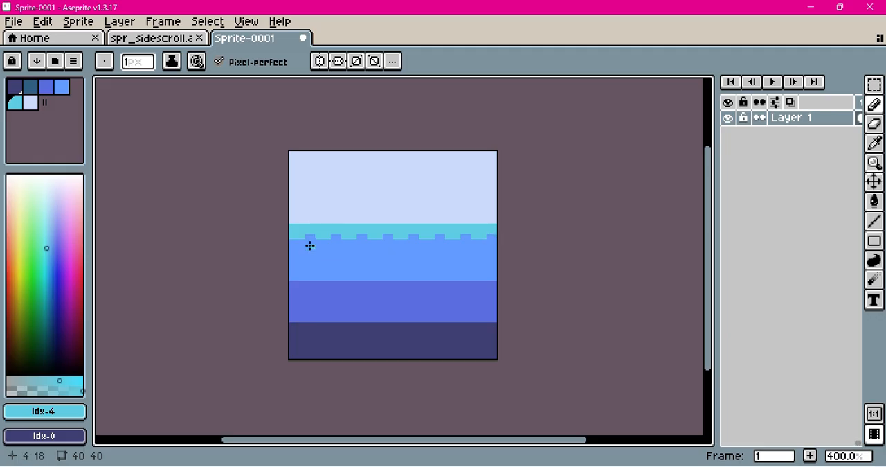
Draw 2 px cyan dashes across row 17, one under each gap of the dashed row above
{"action": "left_click_drag", "start_coordinate": [306, 242], "coordinate": [311, 243]}
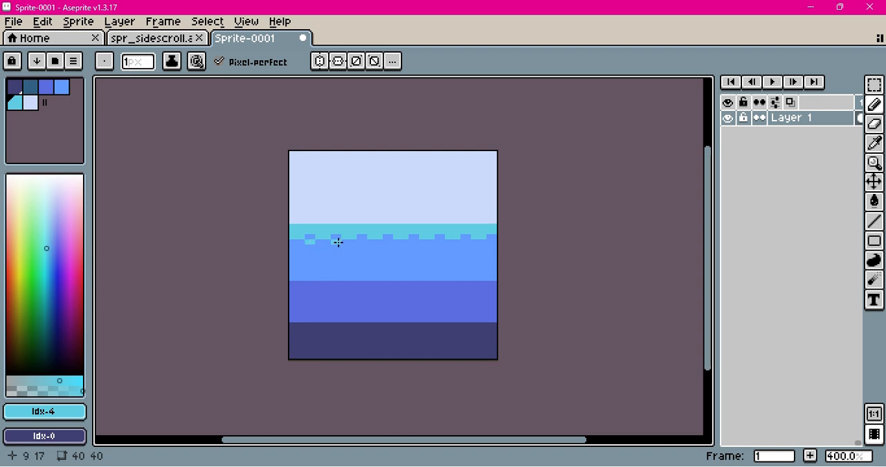
{"action": "left_click", "coordinate": [365, 242]}
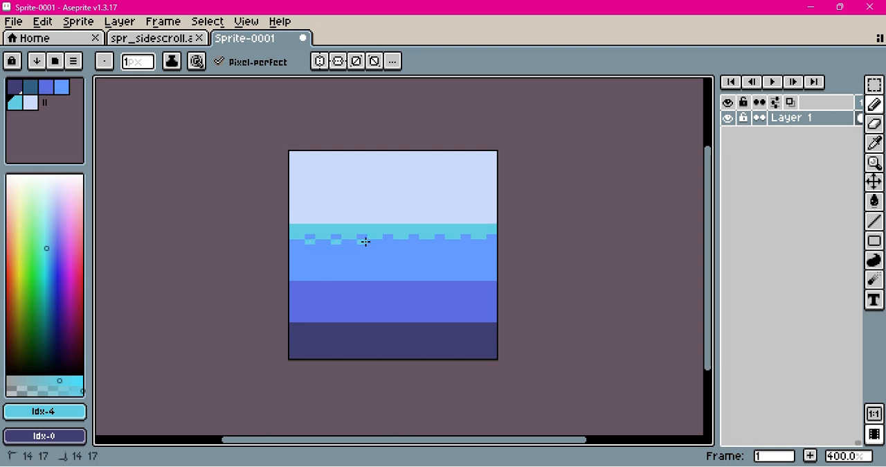
{"action": "left_click", "coordinate": [385, 242]}
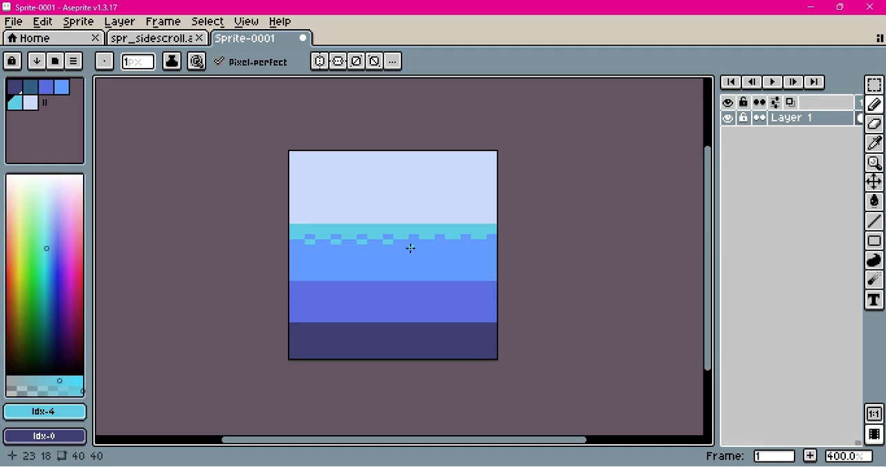
{"action": "left_click", "coordinate": [410, 242]}
{"action": "left_click", "coordinate": [487, 243]}
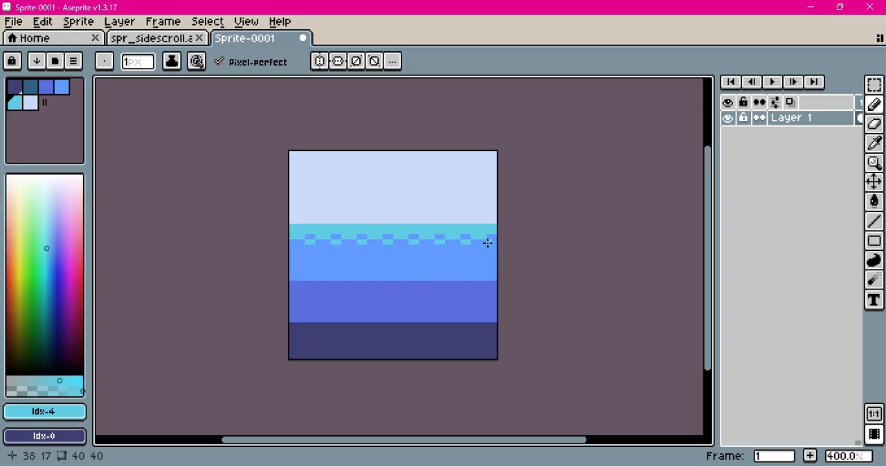
Finish the cyan dithering with spaced single pixels across rows 18 and 19, offset from the pixels above
{"action": "left_click", "coordinate": [301, 248]}
{"action": "left_click", "coordinate": [324, 247]}
{"action": "left_click", "coordinate": [343, 247]}
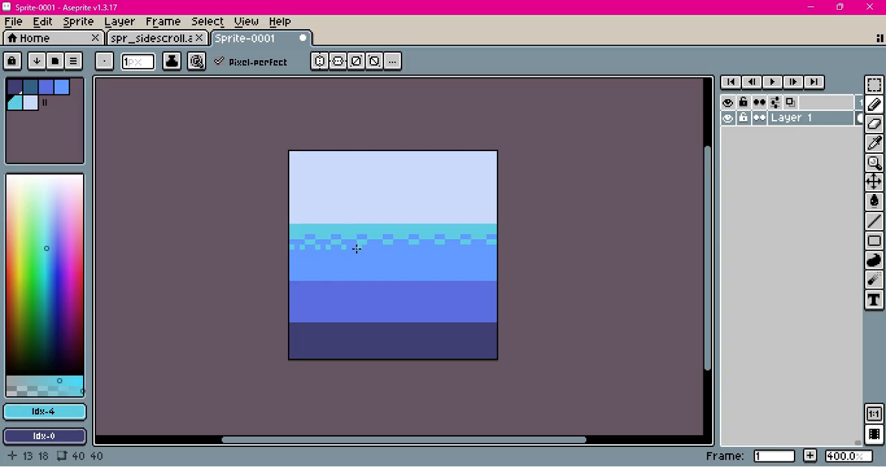
{"action": "left_click", "coordinate": [355, 246]}
{"action": "left_click", "coordinate": [369, 246]}
{"action": "left_click", "coordinate": [381, 247]}
{"action": "left_click", "coordinate": [396, 247]}
{"action": "left_click", "coordinate": [407, 247]}
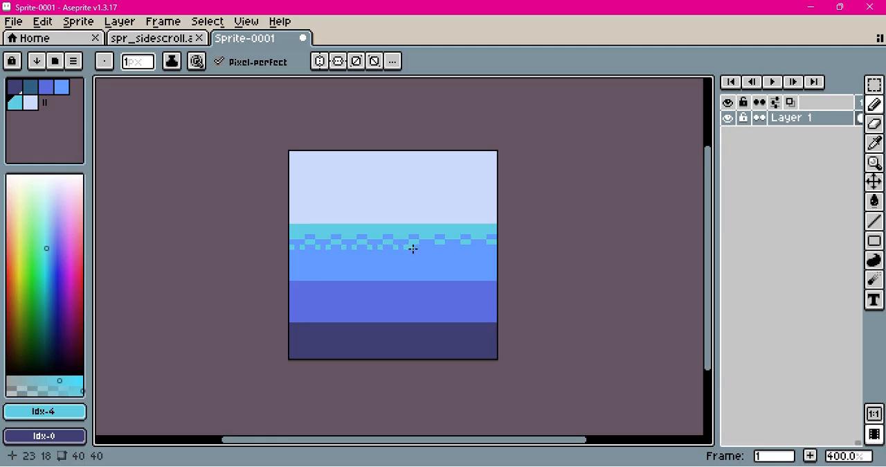
{"action": "left_click", "coordinate": [421, 247]}
{"action": "left_click", "coordinate": [432, 246]}
{"action": "left_click", "coordinate": [447, 248]}
{"action": "left_click", "coordinate": [457, 247]}
{"action": "left_click", "coordinate": [473, 248]}
{"action": "left_click", "coordinate": [483, 247]}
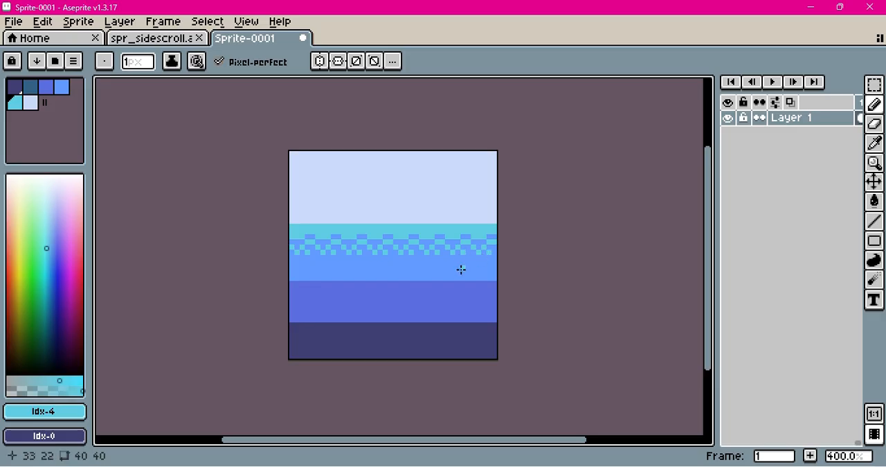
Select the 40 × 6 px cyan dither strip starting at row 14 and place a copy of it at row 25
{"action": "key", "text": "v"}
{"action": "scroll", "coordinate": [479, 263], "scroll_direction": "down", "scroll_amount": 3}
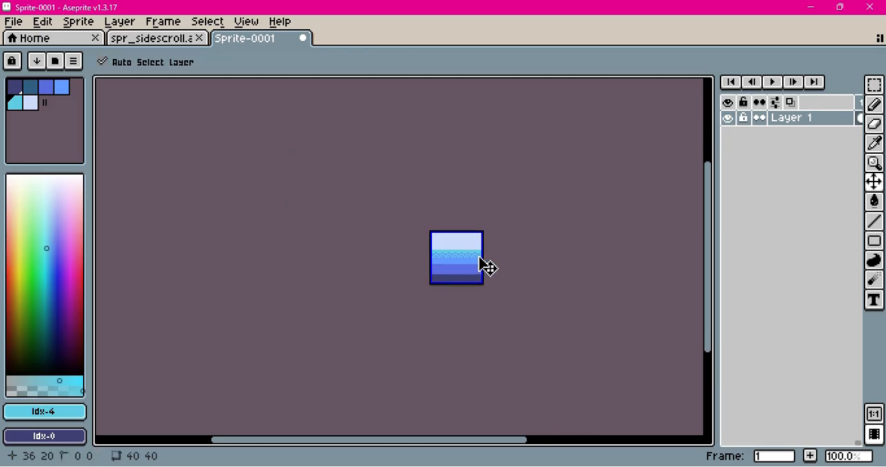
{"action": "key", "text": "b"}
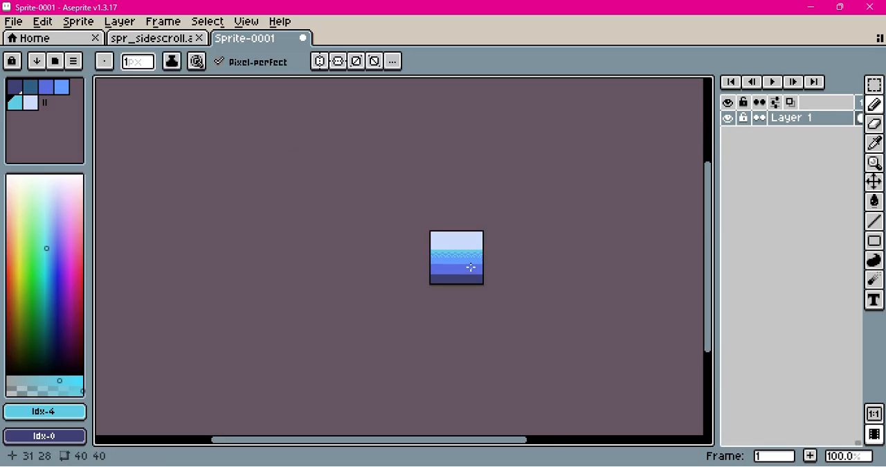
{"action": "key", "text": "v"}
{"action": "scroll", "coordinate": [473, 268], "scroll_direction": "up", "scroll_amount": 3}
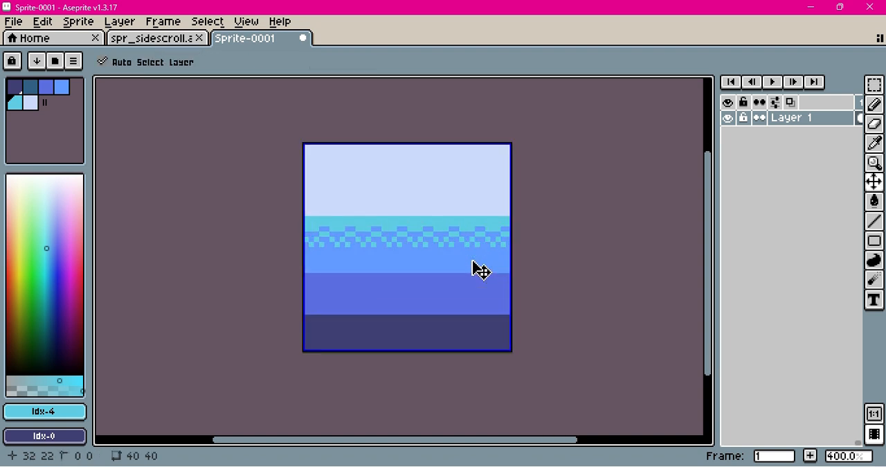
{"action": "key", "text": "b"}
{"action": "left_click", "coordinate": [875, 83]}
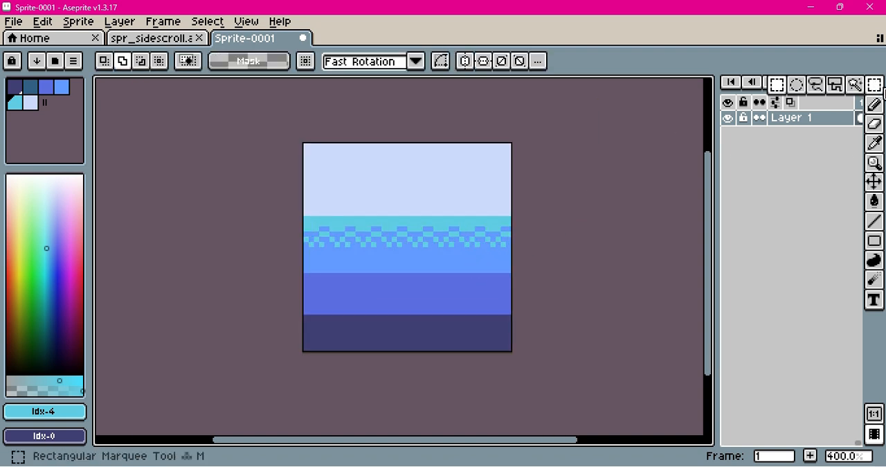
{"action": "left_click", "coordinate": [778, 87]}
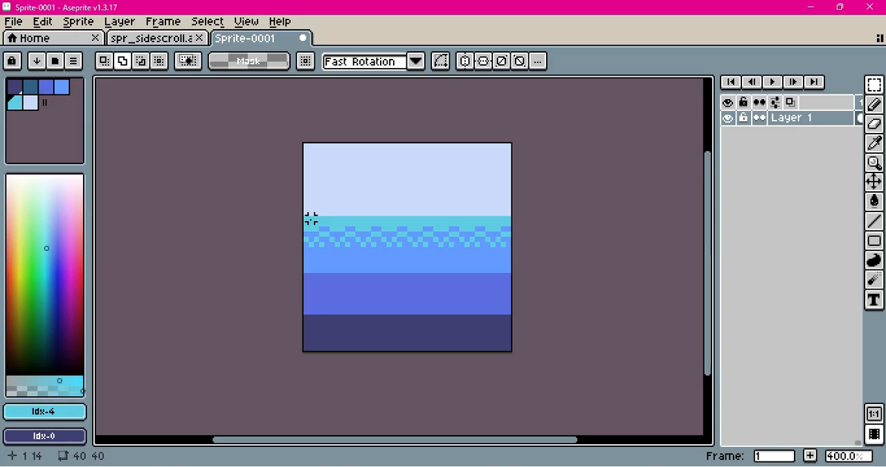
{"action": "left_click_drag", "start_coordinate": [305, 218], "coordinate": [513, 243]}
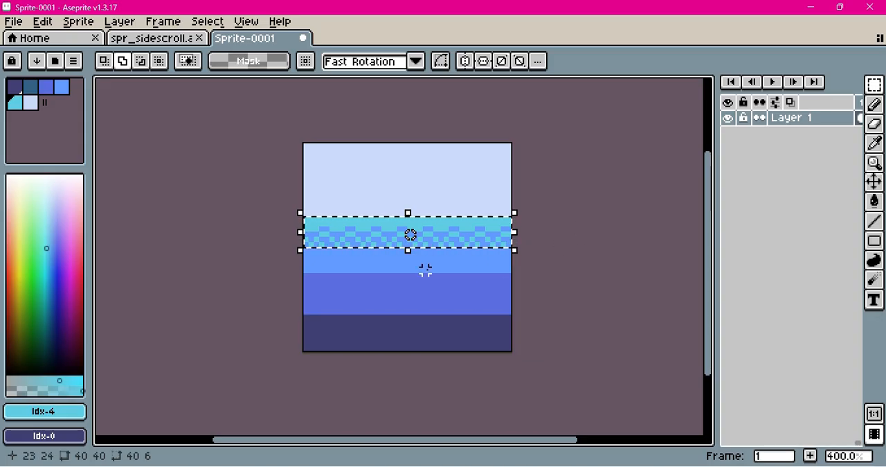
{"action": "key", "text": "ctrl+t"}
{"action": "left_click_drag", "start_coordinate": [464, 245], "coordinate": [466, 298]}
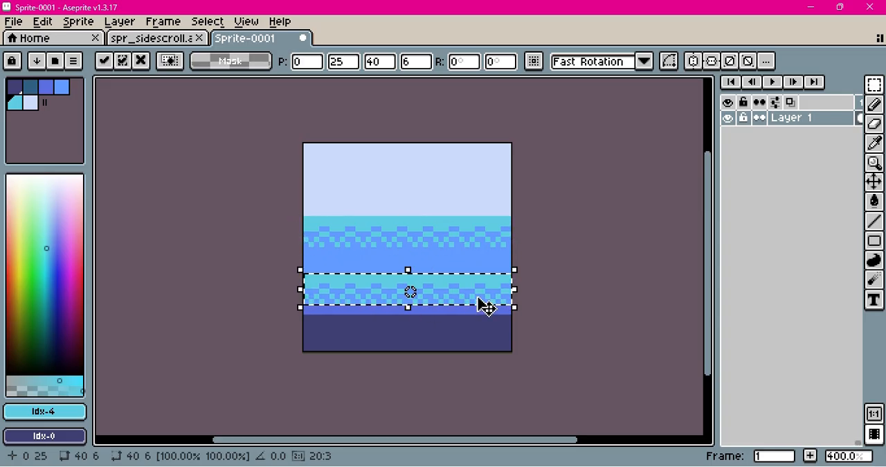
Paste another copy of the cyan dither strip at row 33, over the dark blue band, and deselect it
{"action": "key", "text": "ctrl+v"}
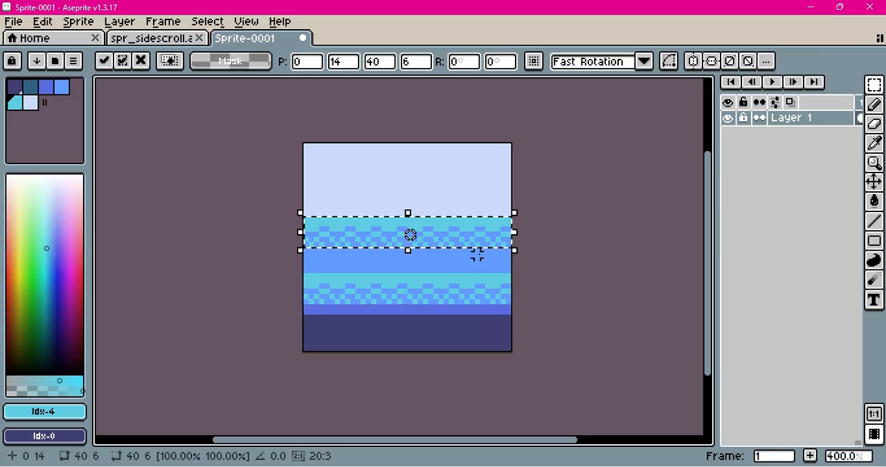
{"action": "left_click_drag", "start_coordinate": [487, 239], "coordinate": [481, 339]}
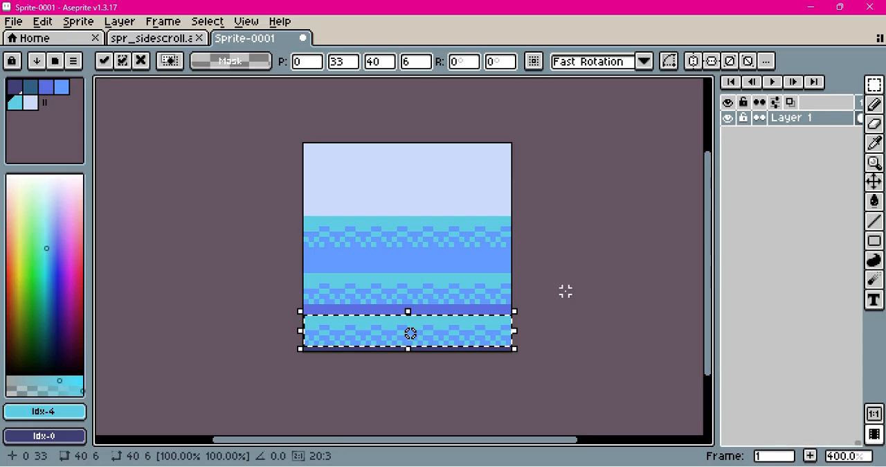
{"action": "key", "text": "ctrl+d"}
Recolour the copied strip at row 25 with non-contiguous fills, replacing its blue with #5b6ee1 and its cyan with #639bff
{"action": "mouse_move", "coordinate": [305, 276]}
{"action": "left_mouse_down"}
{"action": "mouse_move", "coordinate": [460, 302]}
{"action": "mouse_move", "coordinate": [513, 301]}
{"action": "left_mouse_up"}
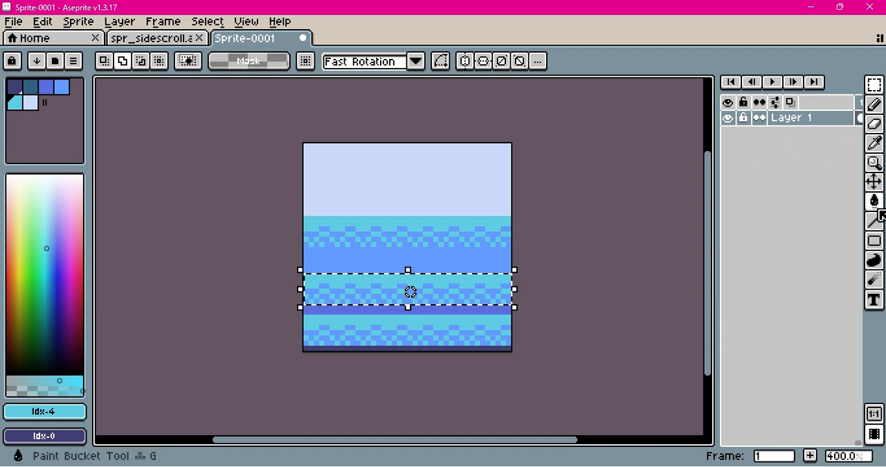
{"action": "left_click", "coordinate": [876, 202]}
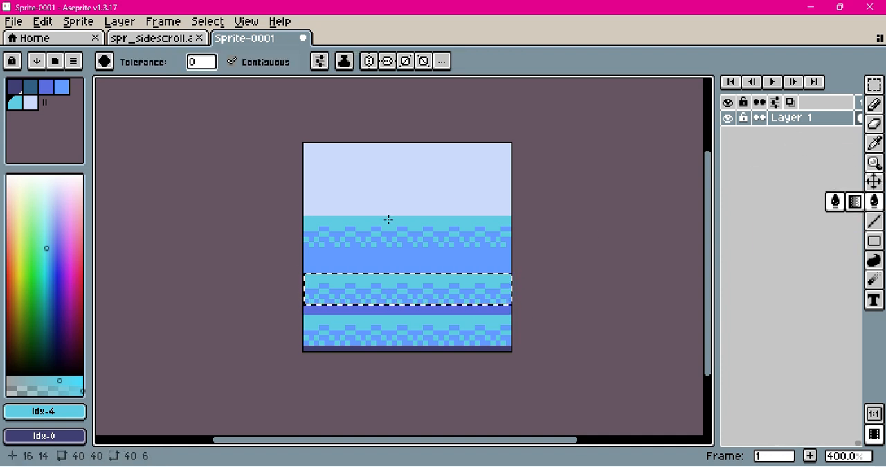
{"action": "left_click", "coordinate": [49, 90]}
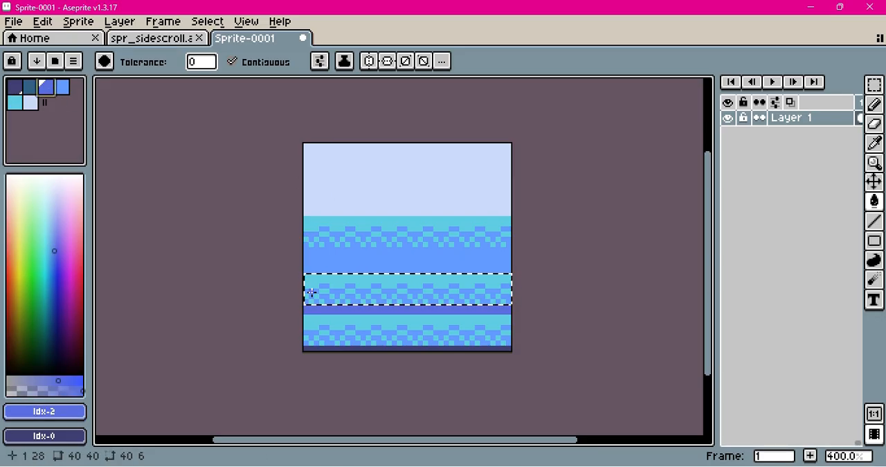
{"action": "left_click", "coordinate": [234, 63]}
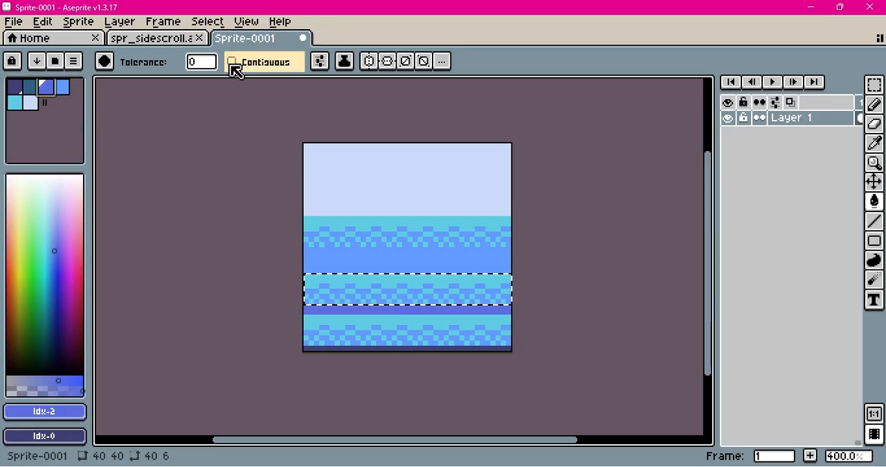
{"action": "left_click", "coordinate": [310, 291]}
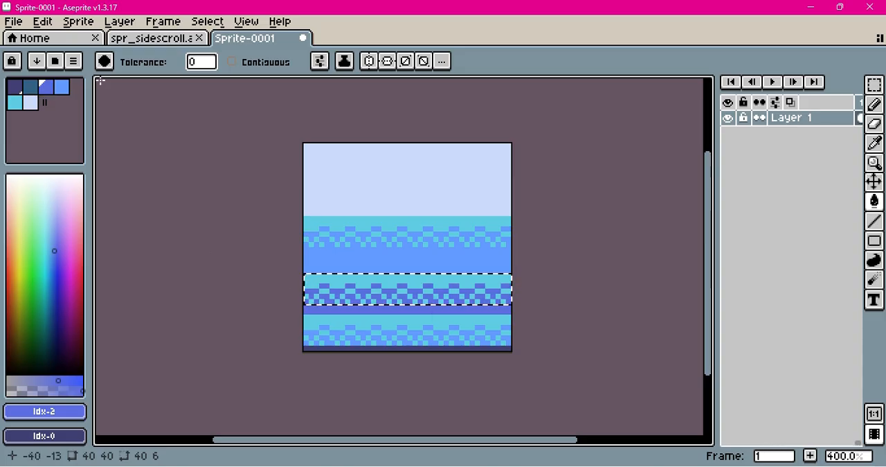
{"action": "left_click", "coordinate": [62, 89]}
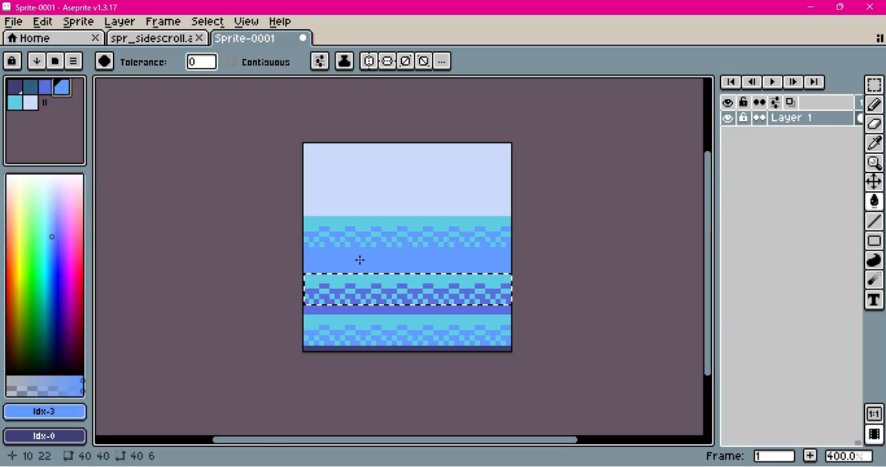
{"action": "left_click", "coordinate": [309, 280]}
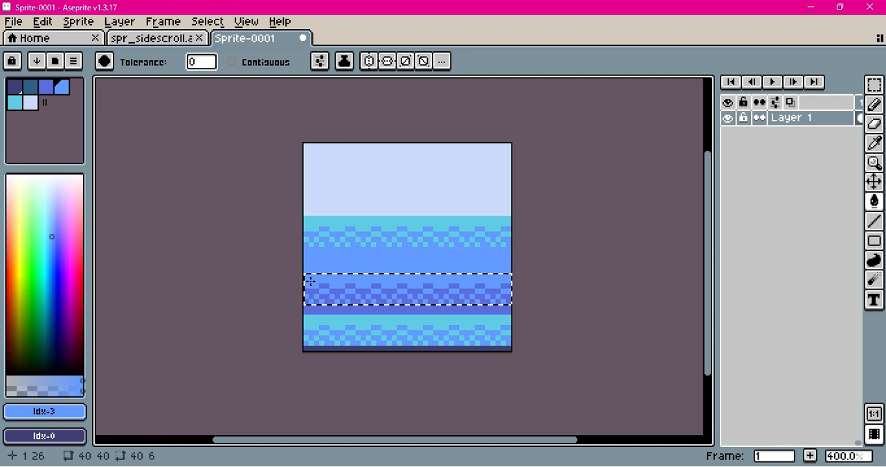
Select the 40 × 6 px strip at row 33 and recolour its cyan to #5b6ee1 and its blue to #3f3f74
{"action": "left_click", "coordinate": [874, 85]}
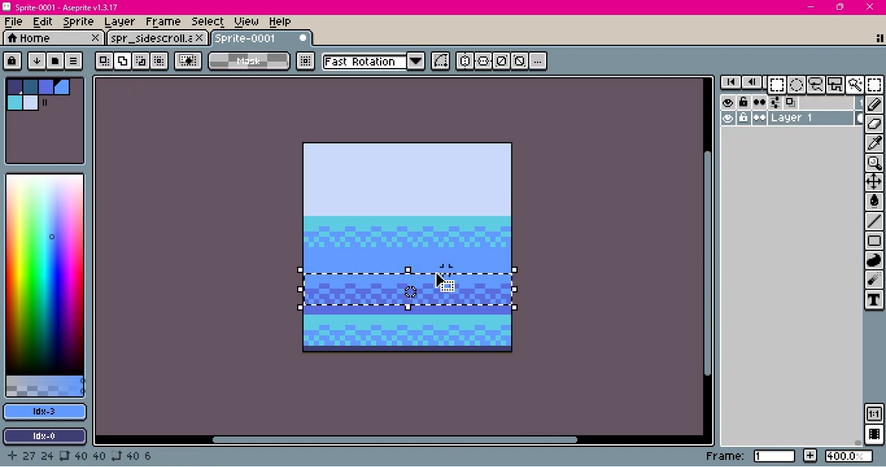
{"action": "left_click", "coordinate": [333, 295]}
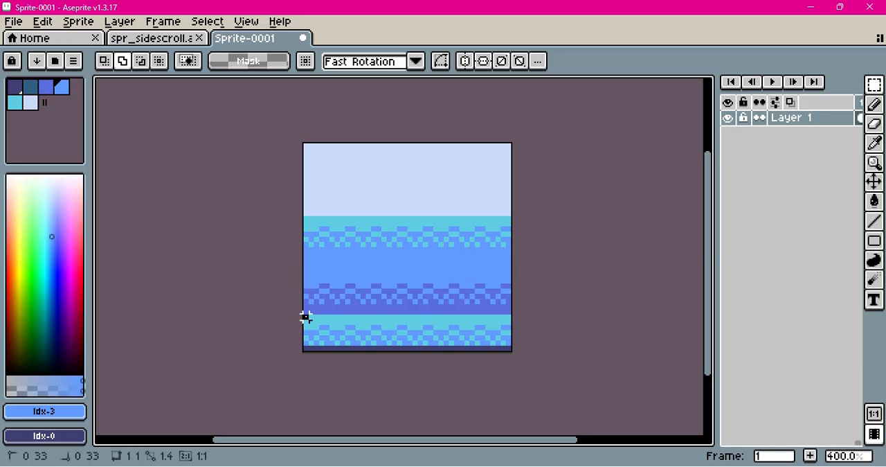
{"action": "mouse_move", "coordinate": [306, 317]}
{"action": "left_mouse_down"}
{"action": "mouse_move", "coordinate": [316, 341]}
{"action": "mouse_move", "coordinate": [510, 346]}
{"action": "left_mouse_up"}
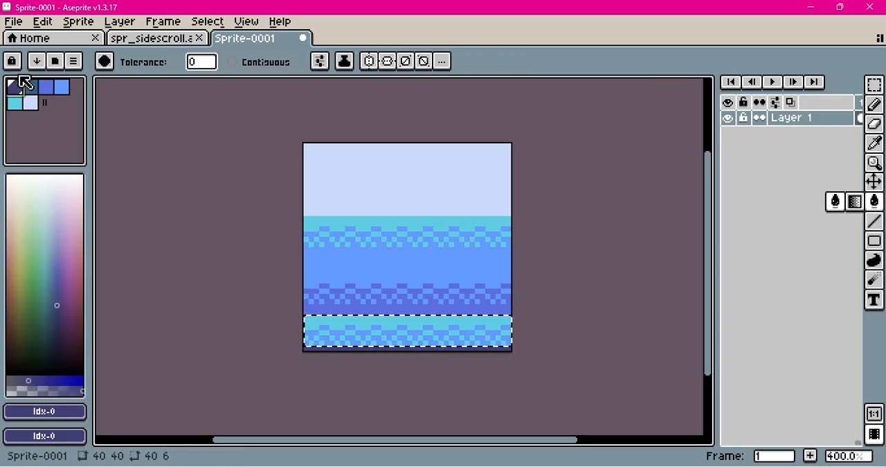
{"action": "left_click", "coordinate": [47, 86]}
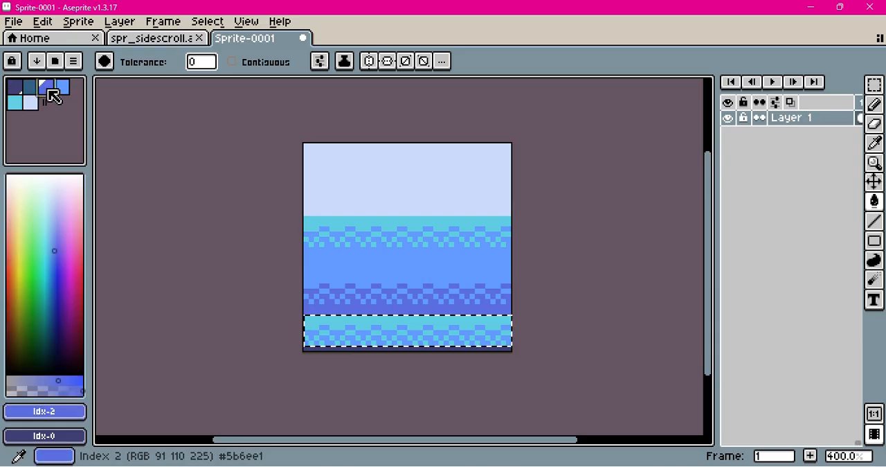
{"action": "left_click", "coordinate": [310, 321]}
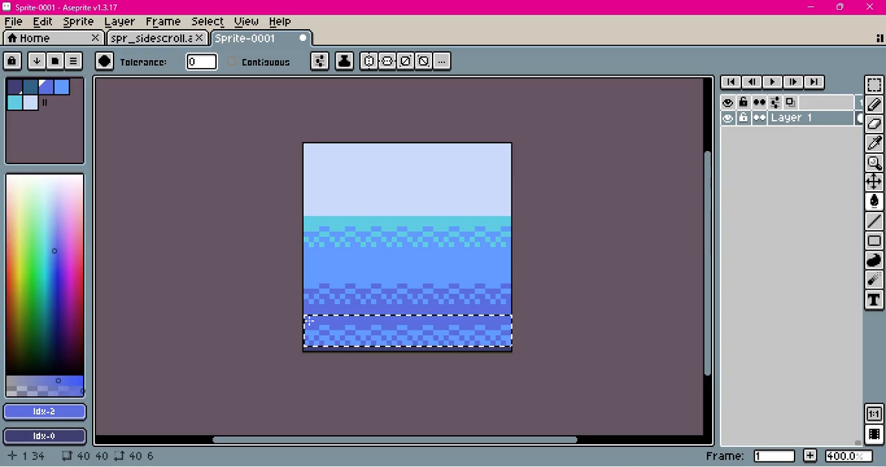
{"action": "left_click", "coordinate": [14, 87]}
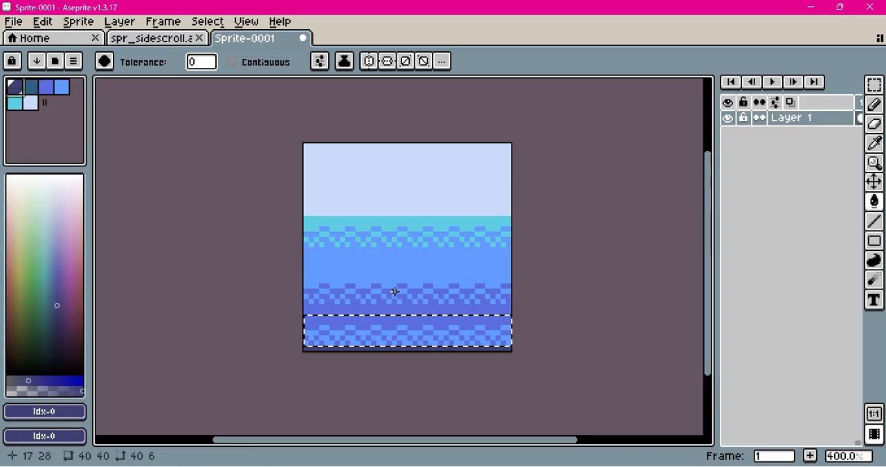
{"action": "left_click", "coordinate": [311, 333]}
{"action": "left_click", "coordinate": [312, 334]}
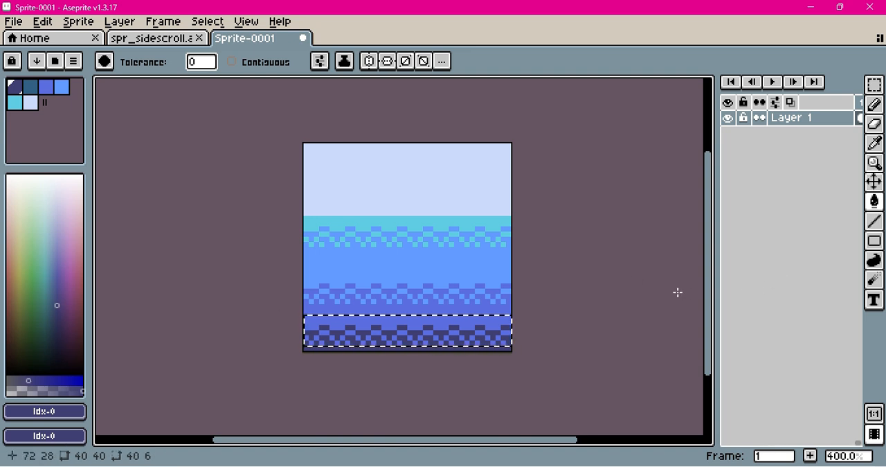
Check how the three dithered transitions look at 100% size
{"action": "key", "text": "v"}
{"action": "scroll", "coordinate": [650, 322], "scroll_direction": "down", "scroll_amount": 1}
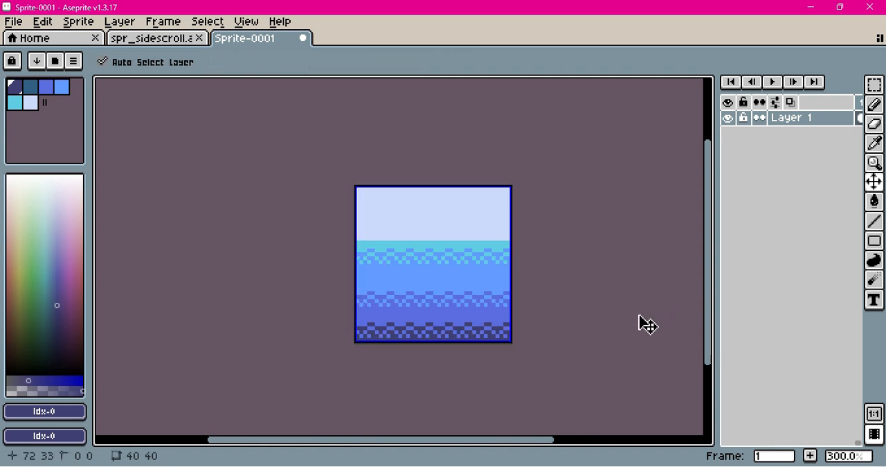
{"action": "scroll", "coordinate": [648, 324], "scroll_direction": "down", "scroll_amount": 2}
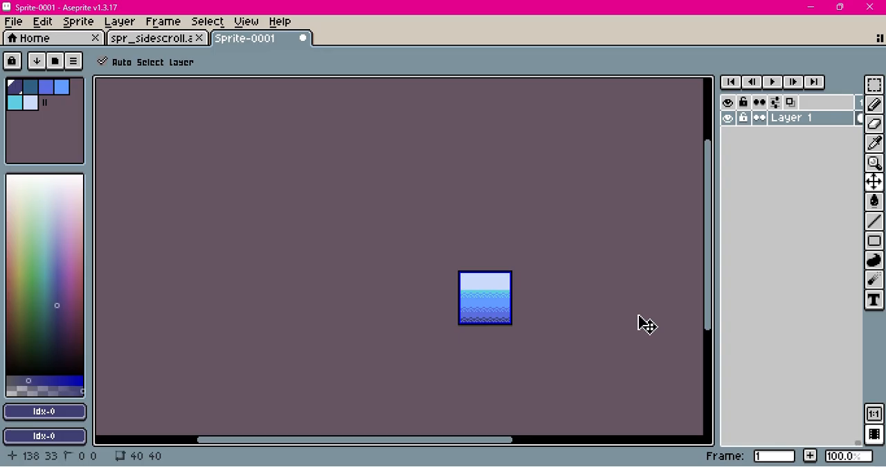
{"action": "key", "text": "g"}
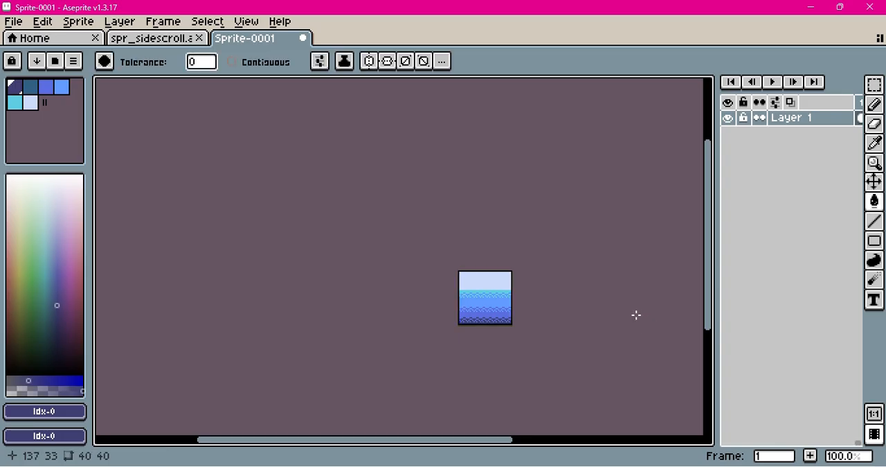